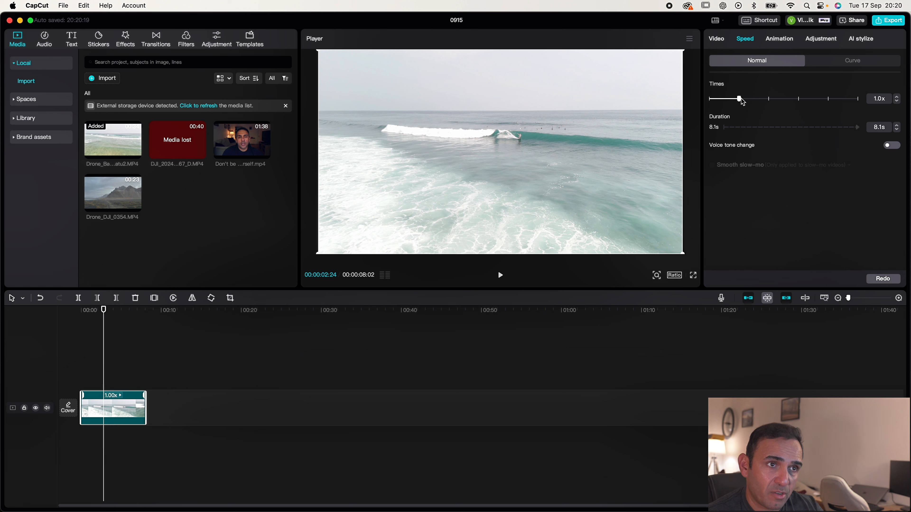
Speed the surf clip up to 10.0x and play it back from the start.
left_click_drag(741, 102, 830, 102)
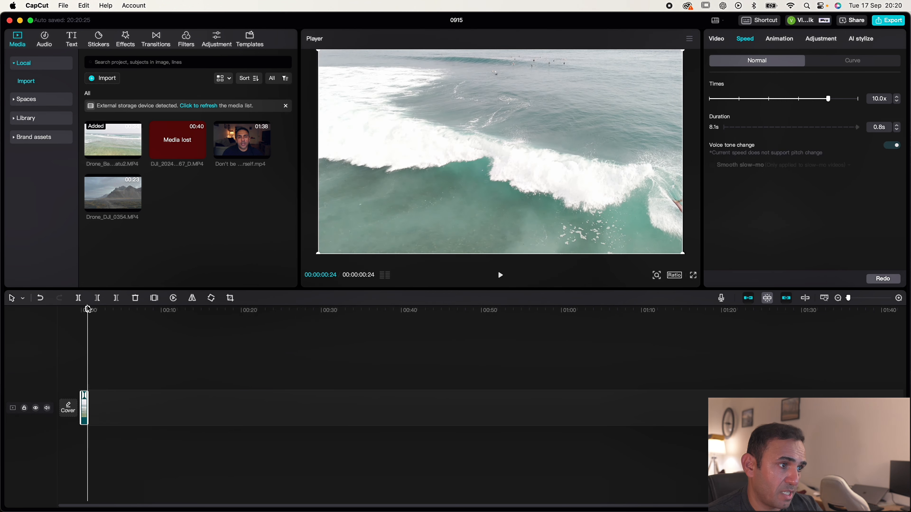
left_click_drag(88, 309, 74, 309)
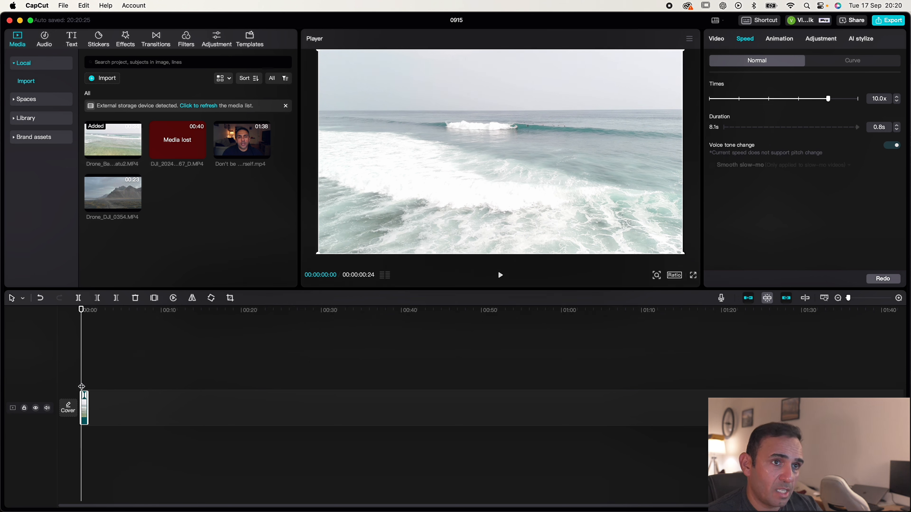
key("space")
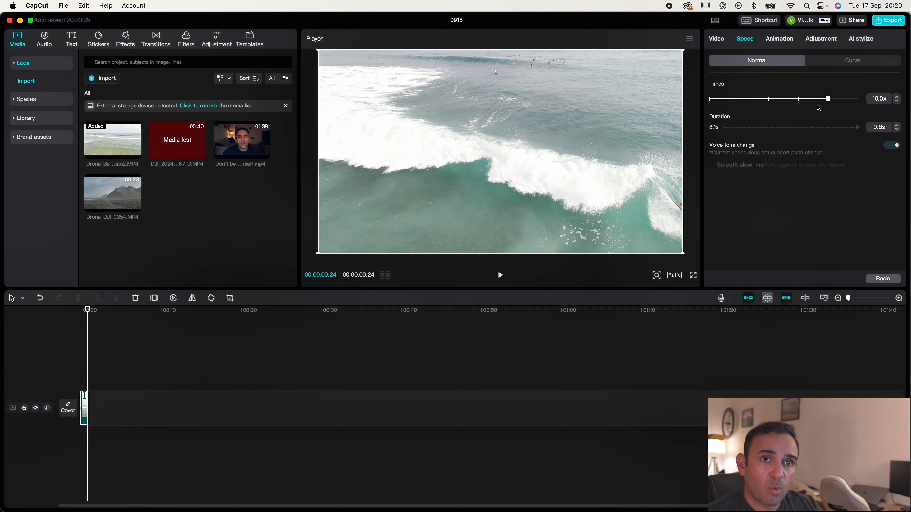
Reduce the surf clip's speed to 2.0x, play it back and return the playhead to the start.
left_click_drag(827, 99, 738, 99)
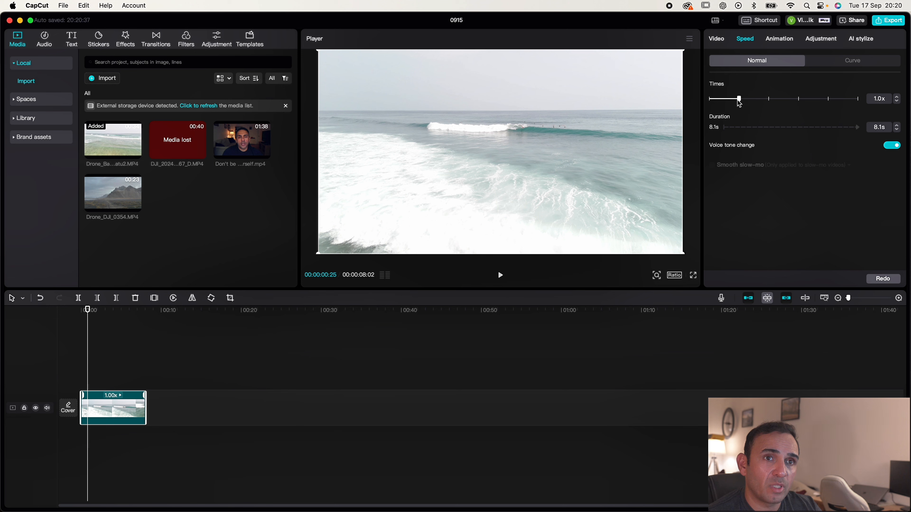
left_click_drag(762, 100, 771, 102)
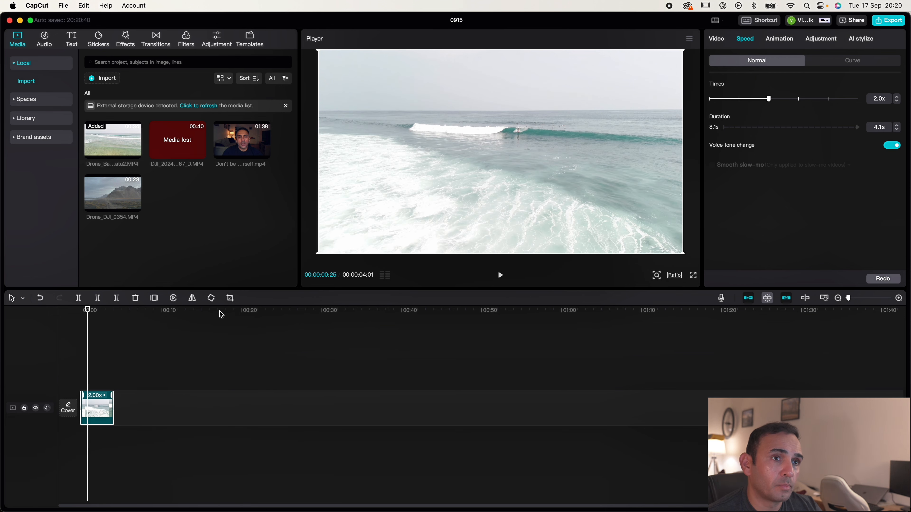
key("space")
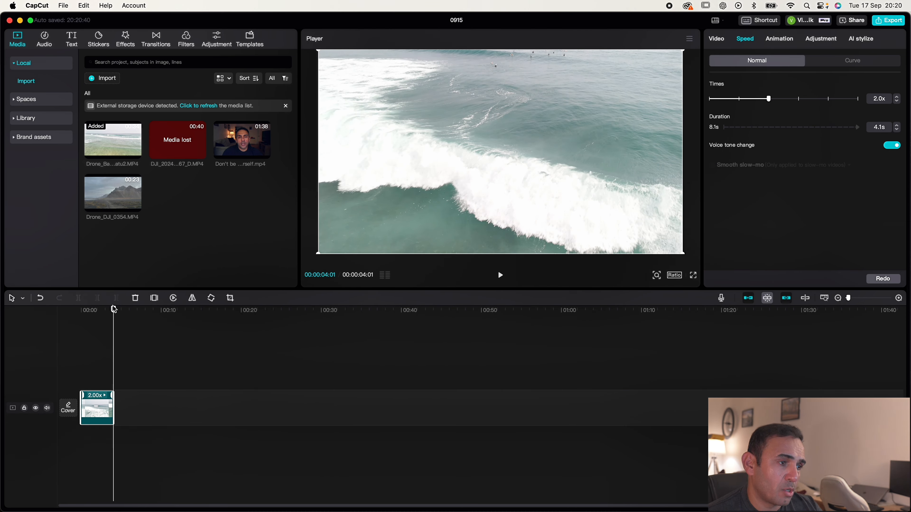
left_click_drag(114, 309, 80, 309)
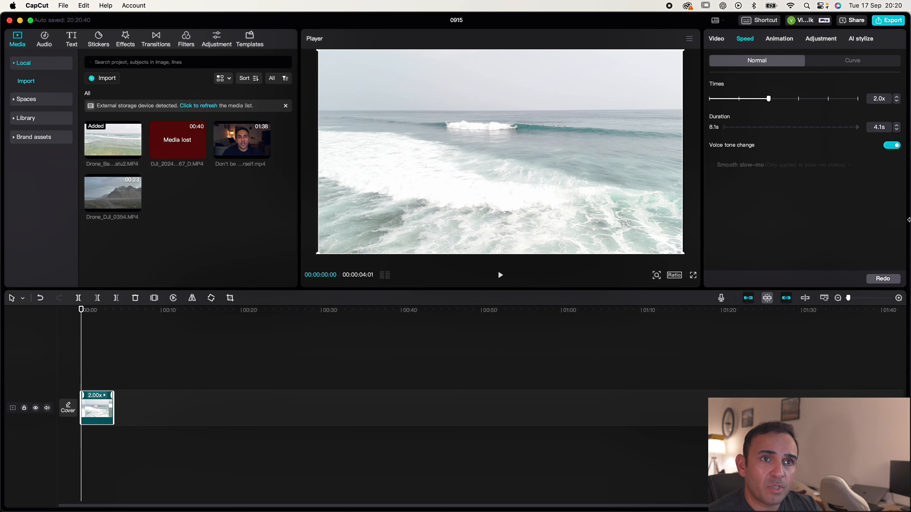
Restore the clip's constant speed to 1.0x, apply the Customized speed curve and move the playhead to the curve's first point.
left_click_drag(770, 99, 738, 99)
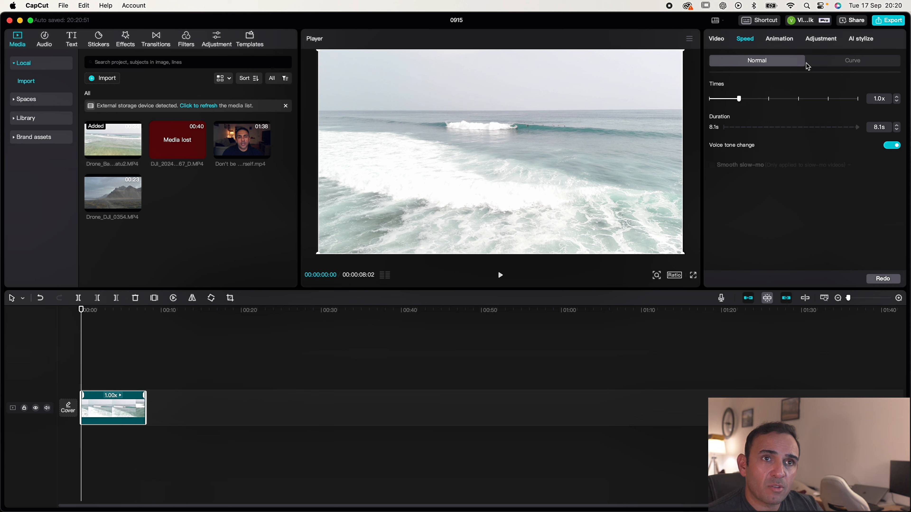
left_click(852, 66)
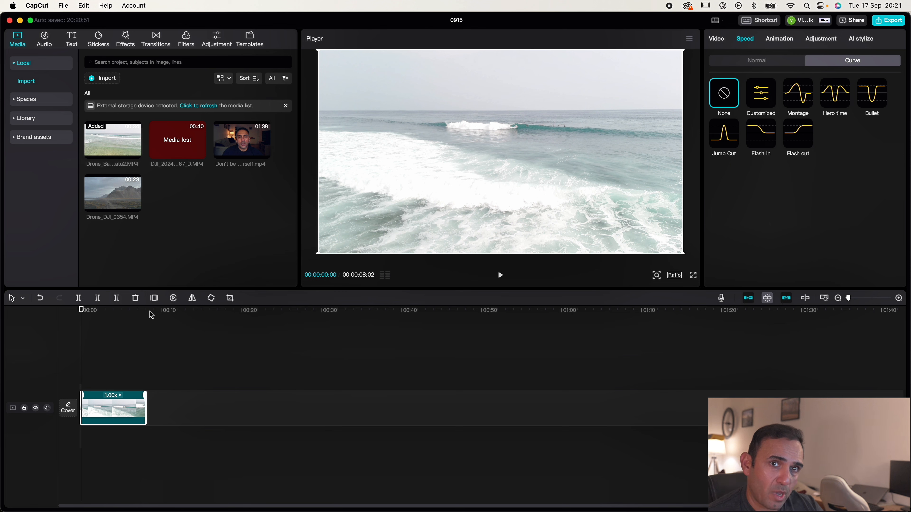
left_click_drag(82, 311, 87, 356)
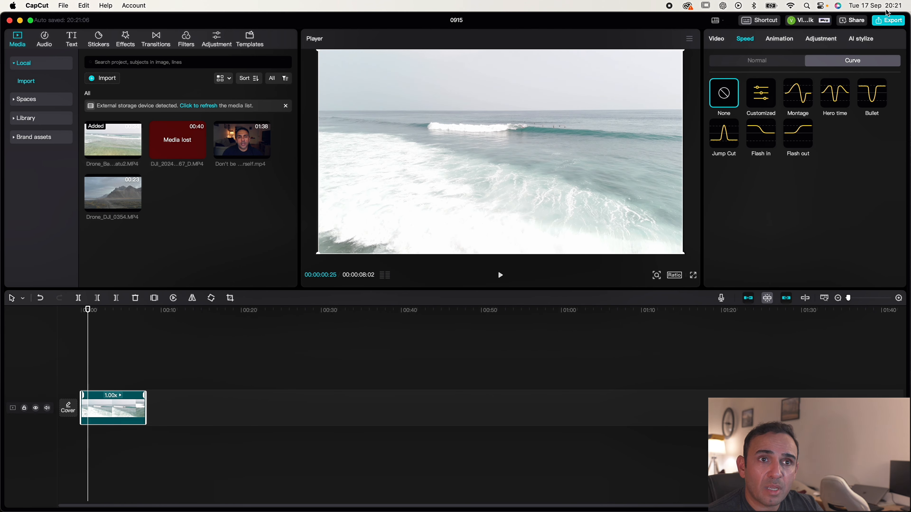
left_click(766, 103)
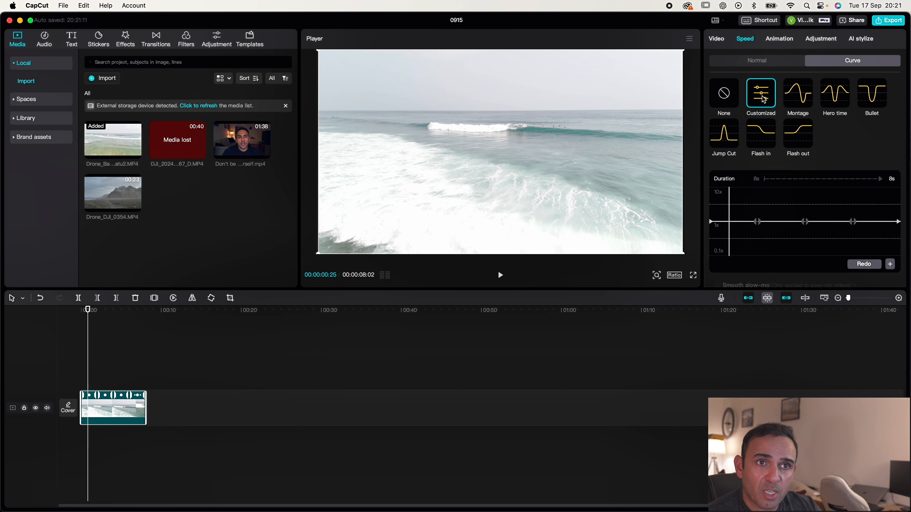
scroll(767, 164, "down", 2)
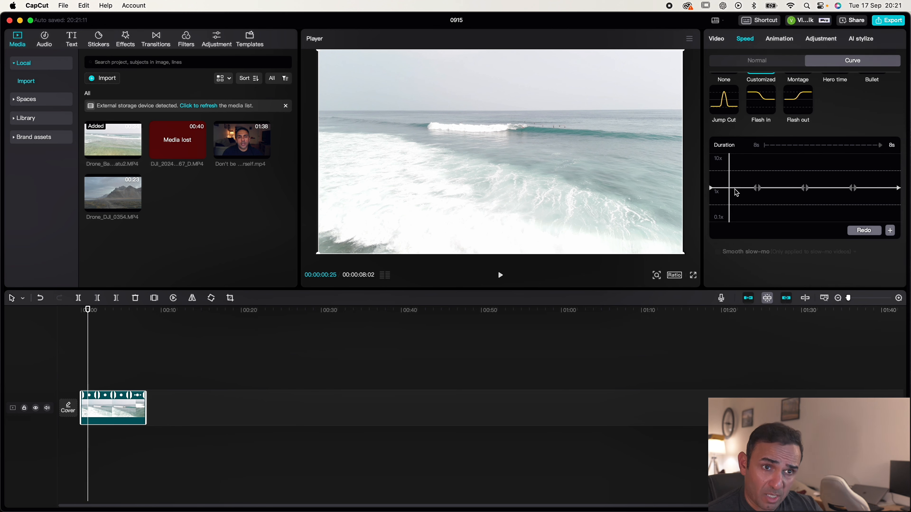
left_click_drag(730, 191, 758, 192)
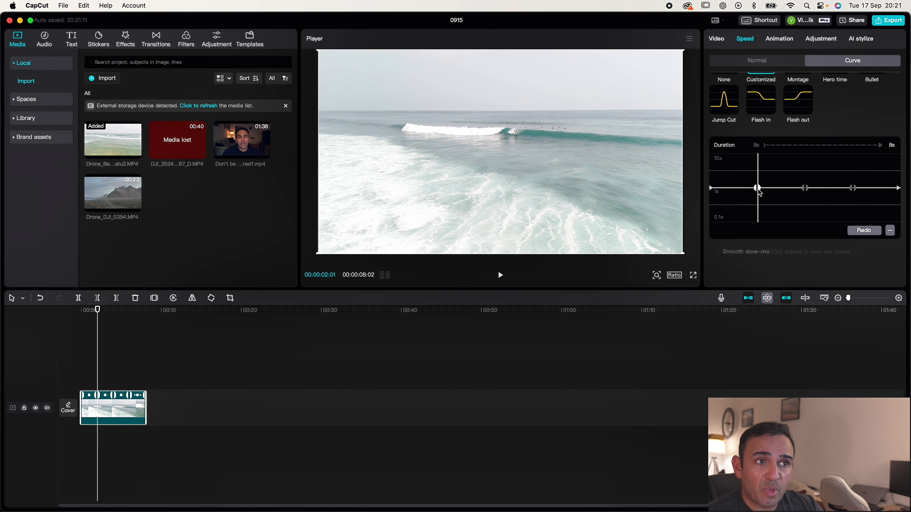
mouse_move(757, 189)
left_mouse_down()
mouse_move(867, 204)
mouse_move(757, 198)
left_mouse_up()
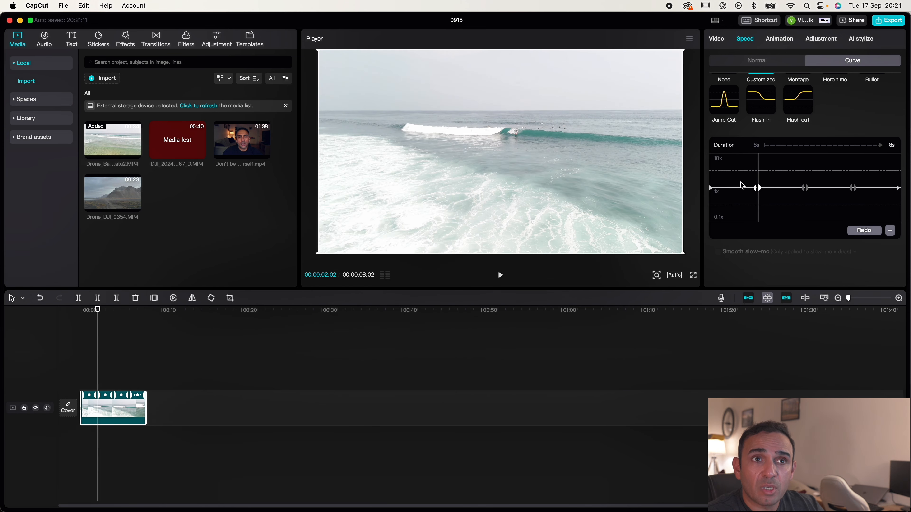
scroll(821, 120, "up", 2)
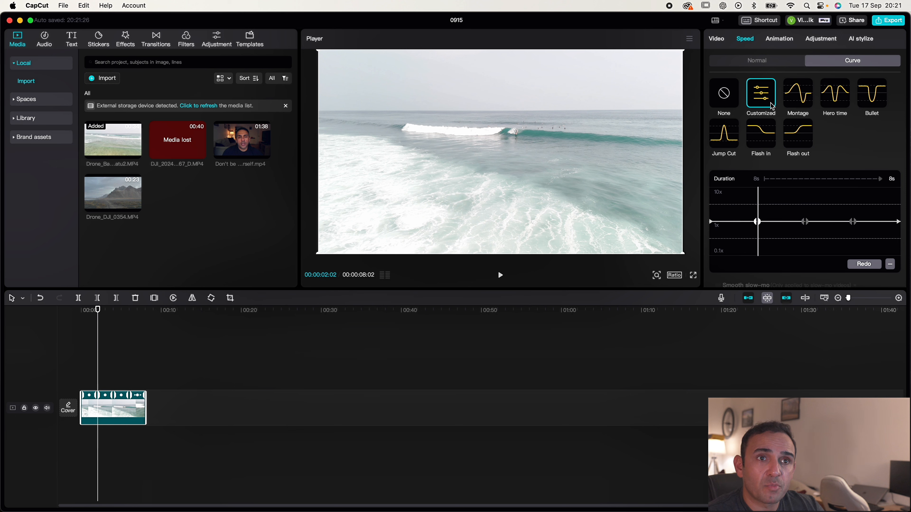
Try the Montage speed curve on the clip and select its peak point.
left_click(802, 107)
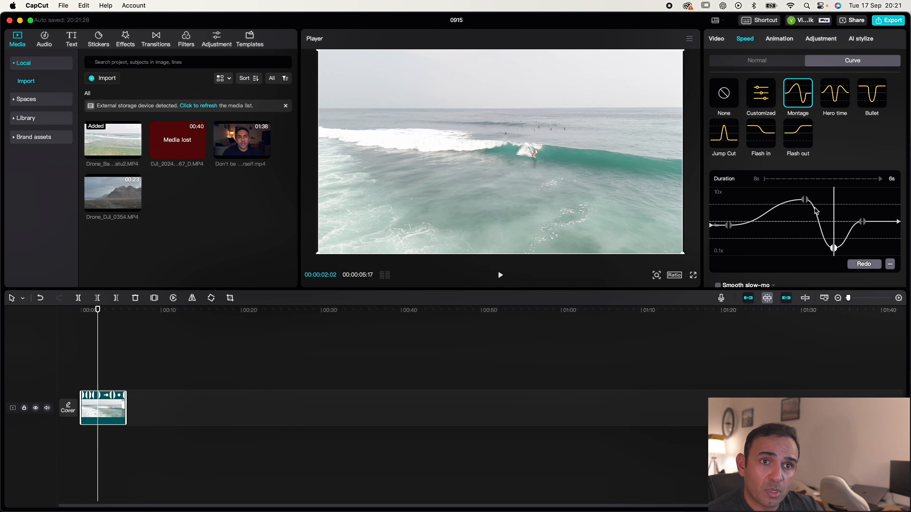
left_click(805, 201)
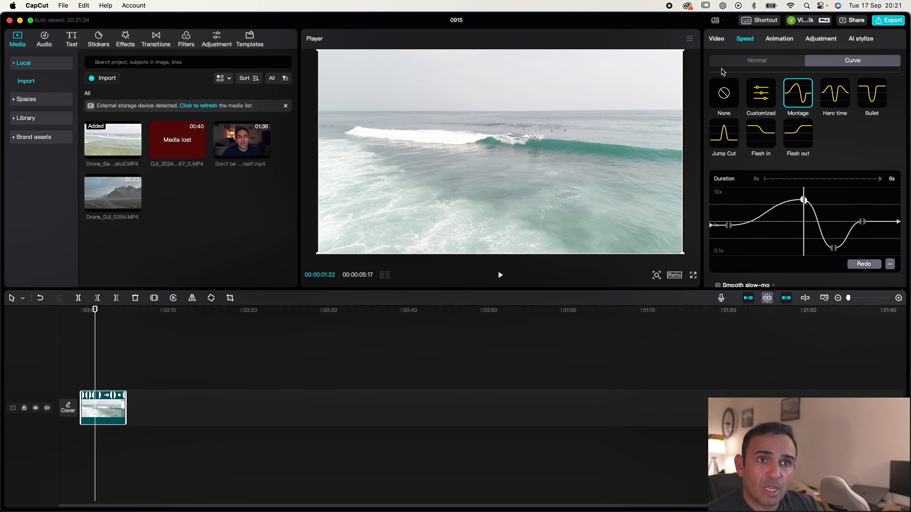
Apply the Customized speed curve and shape a ramp: raise the first point, lower the middle point below 1x and raise the last point.
left_click(759, 104)
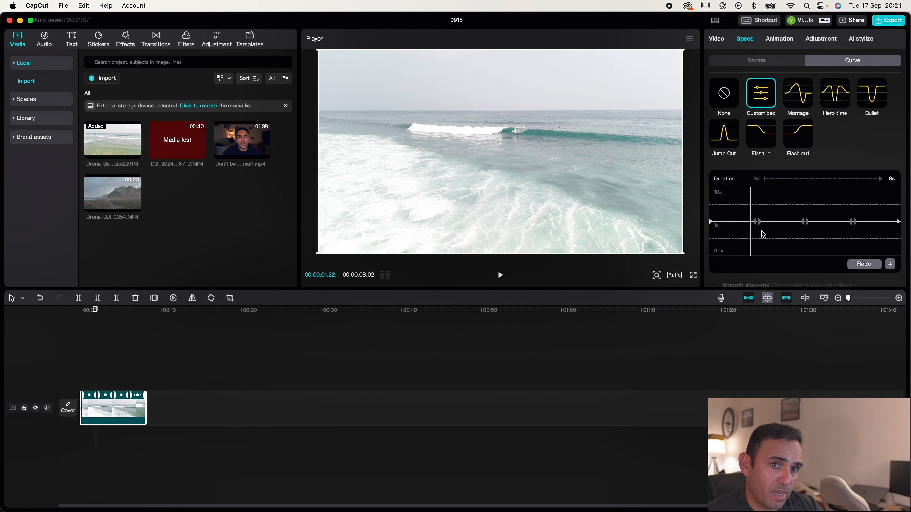
mouse_move(751, 226)
left_mouse_down()
mouse_move(883, 231)
mouse_move(760, 227)
left_mouse_up()
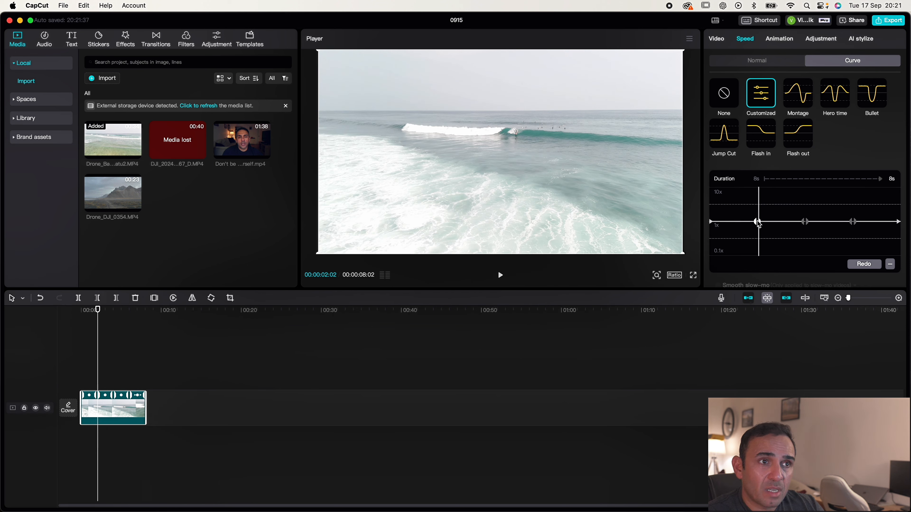
left_click_drag(757, 223, 807, 234)
left_click(789, 223)
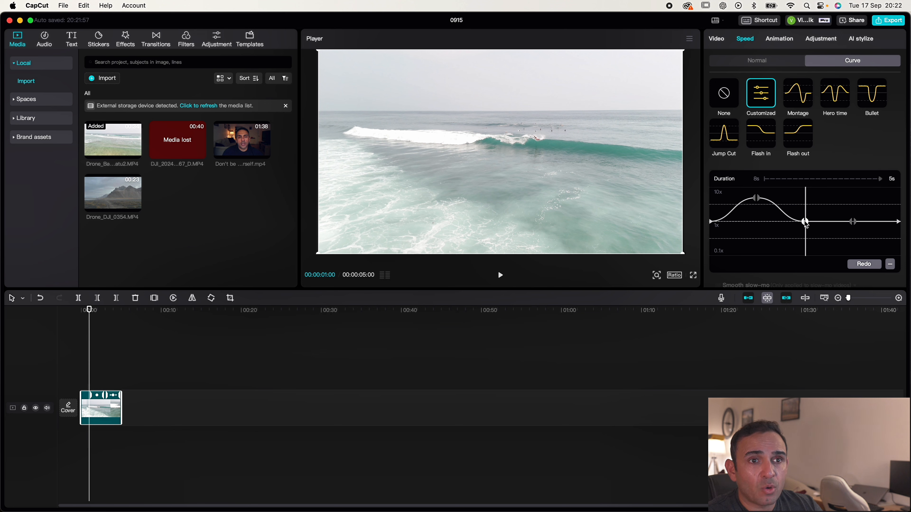
left_click_drag(805, 222, 851, 200)
left_click(854, 222)
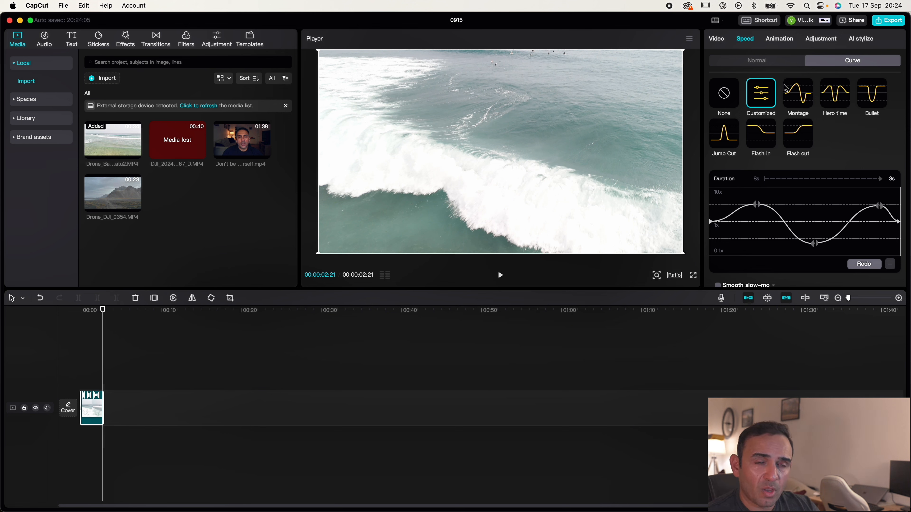
Try the Montage and Hero time speed curves on the clip and settle on the Bullet curve.
left_click(795, 106)
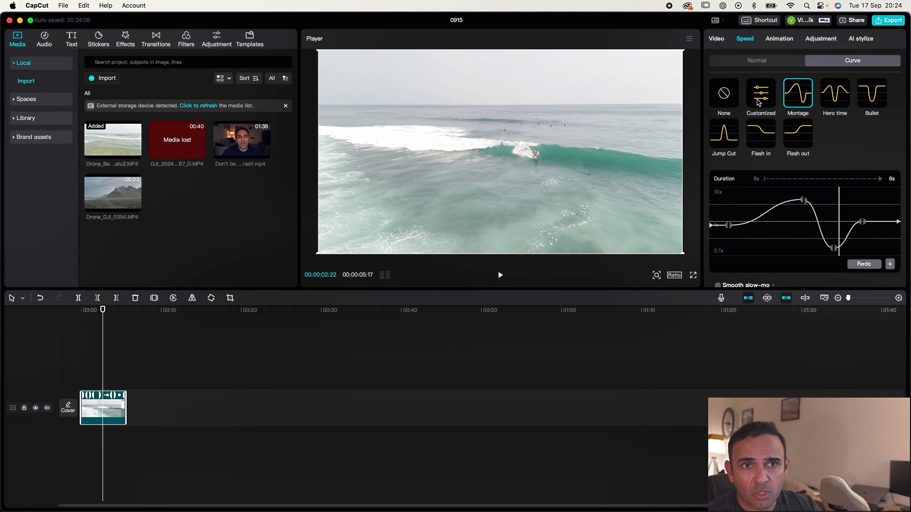
left_click(834, 98)
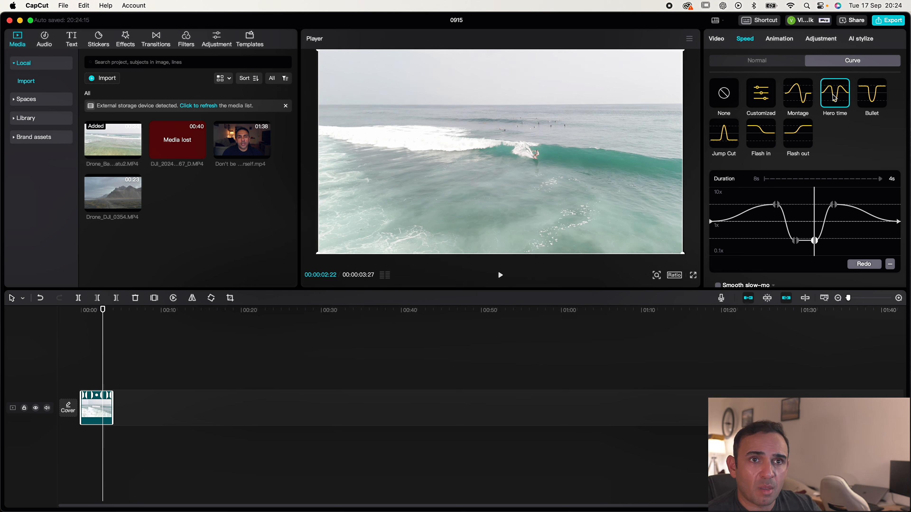
left_click(886, 98)
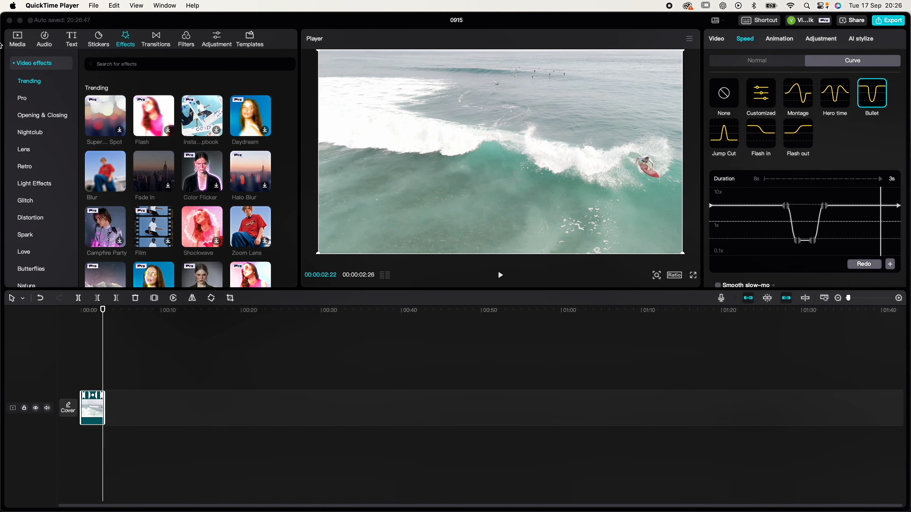
Browse the video effects library through the Pro, Opening & Closing and Glitch categories.
left_click(11, 40)
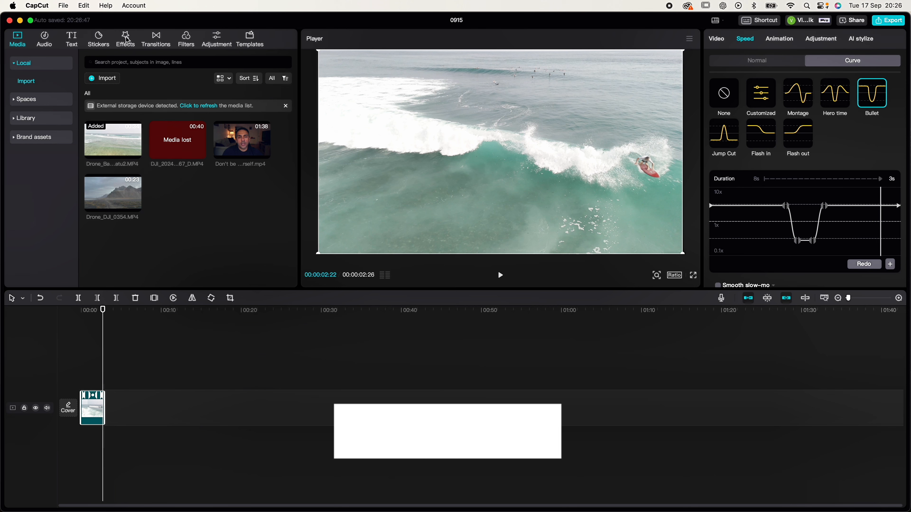
left_click(129, 42)
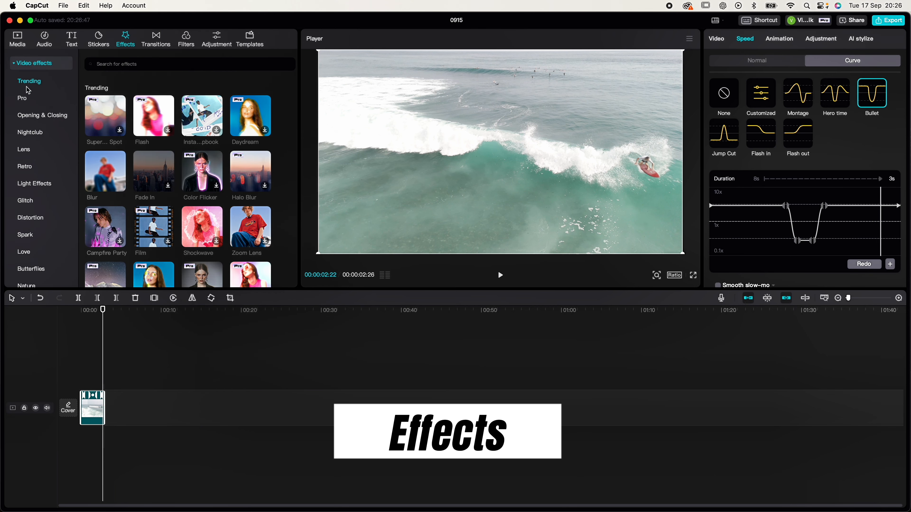
left_click(25, 101)
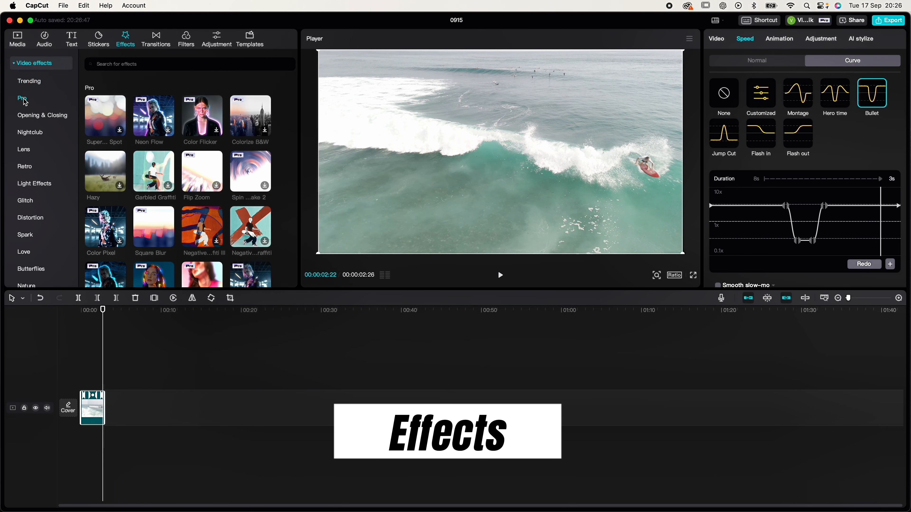
left_click(29, 119)
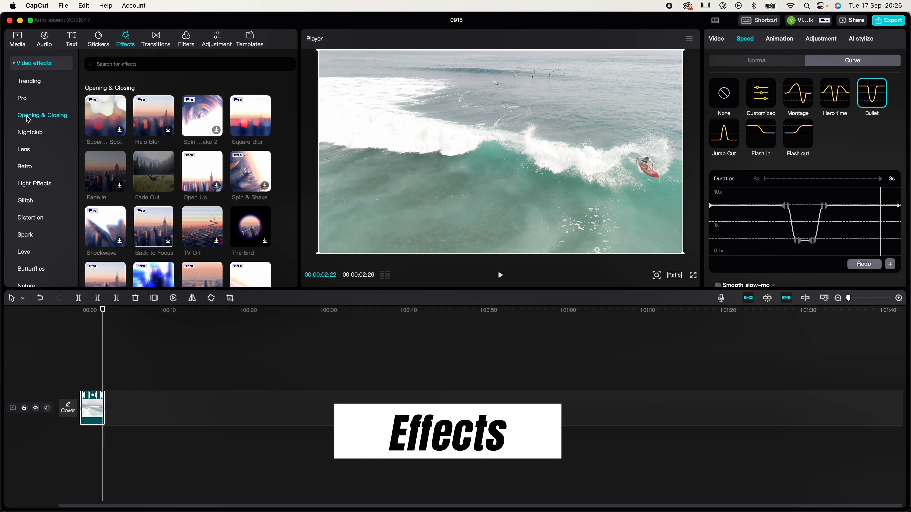
left_click(28, 201)
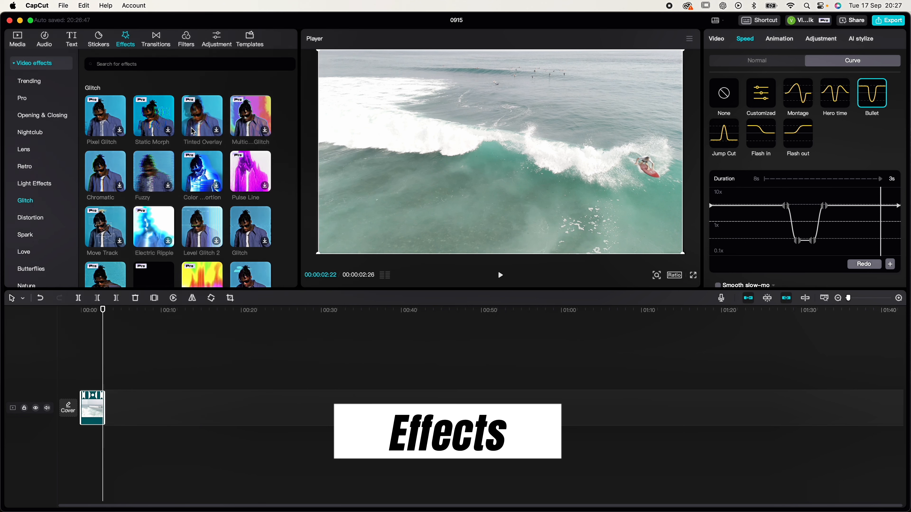
Preview the Static Morph, Tinted Overlay and Fuzzy glitch effects on the clip, plus the Hazy effect from the Pro category.
left_click(154, 116)
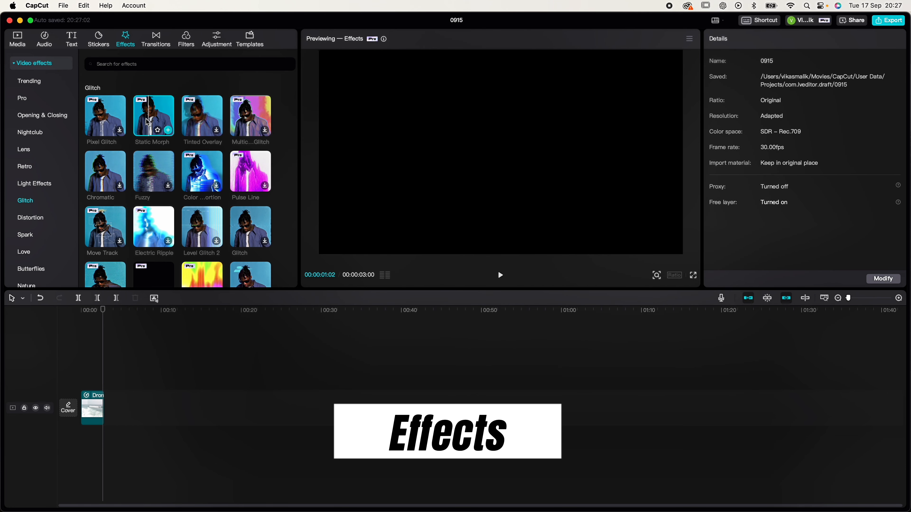
left_click(210, 127)
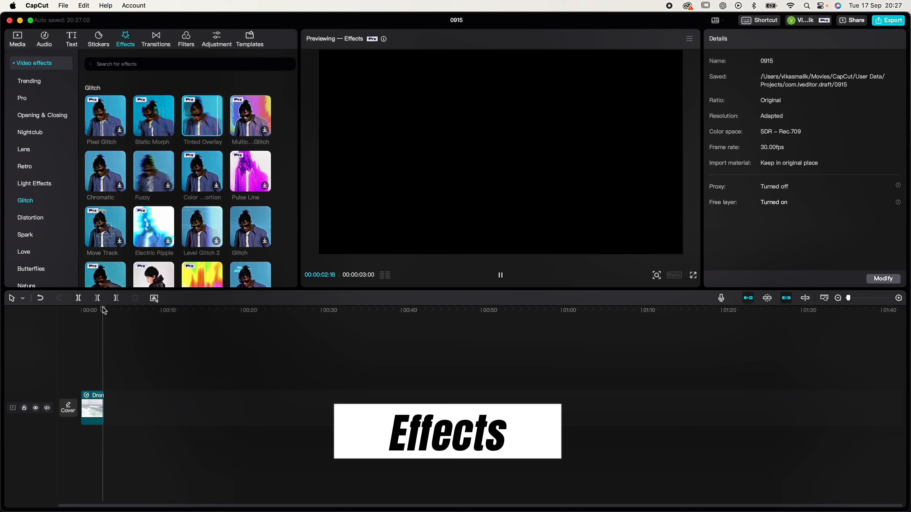
left_click(195, 117)
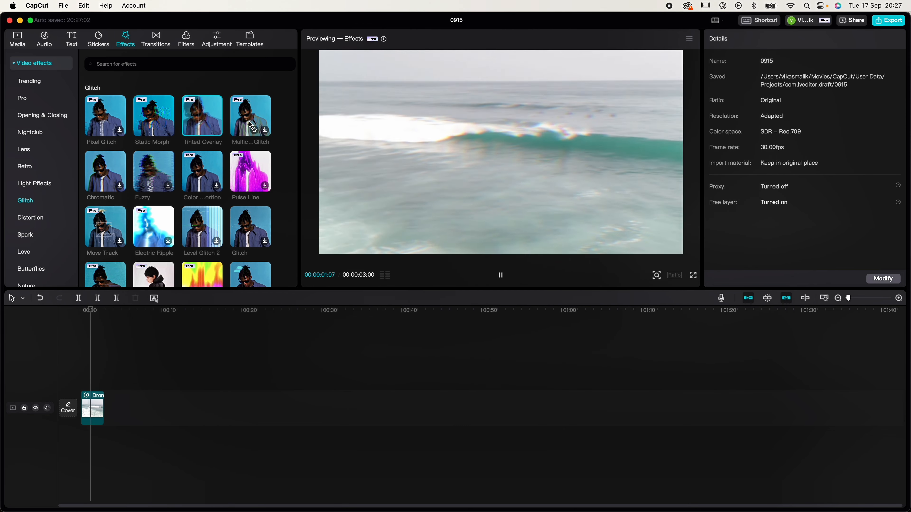
left_click(157, 128)
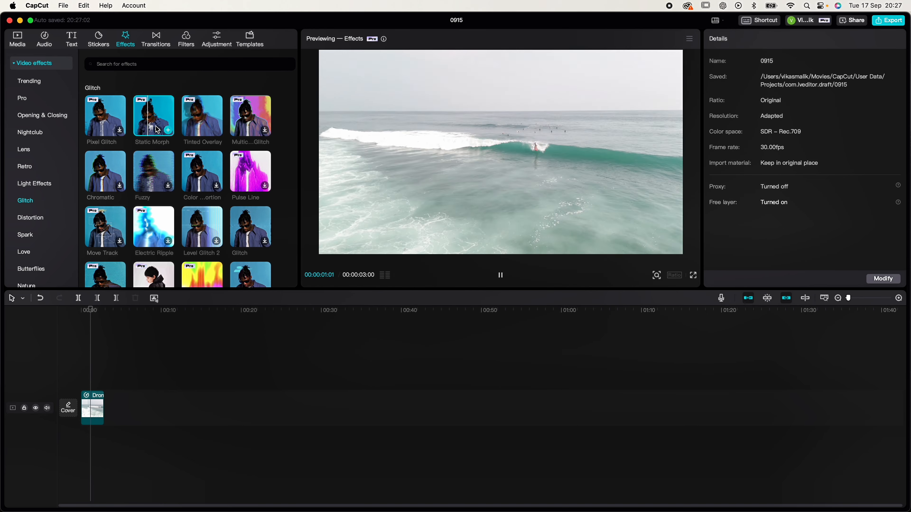
left_click(150, 176)
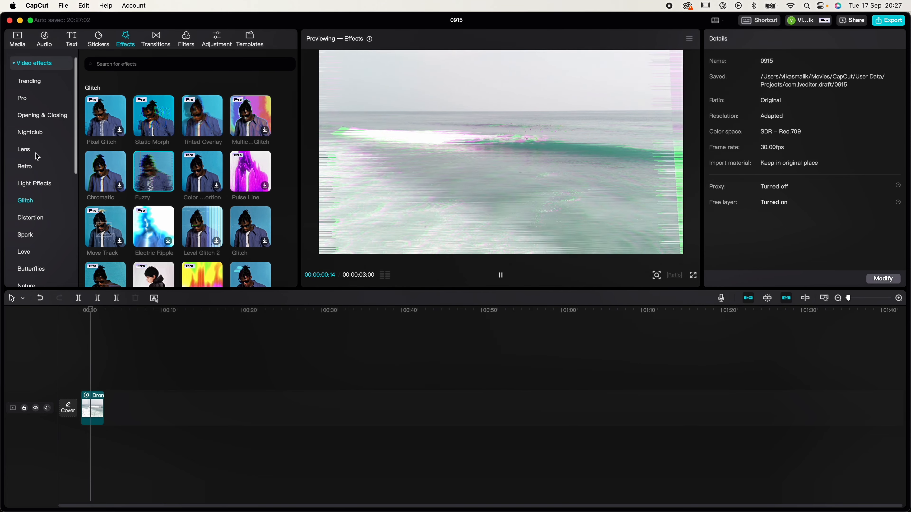
left_click(22, 98)
left_click(105, 177)
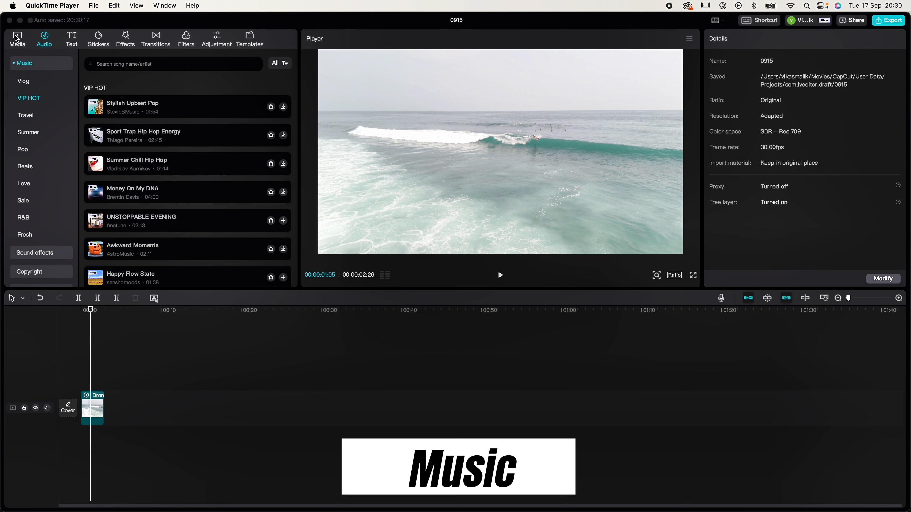
Open the audio library, collapse the Music categories and expand the Sound effects categories to view the trending sounds.
left_click(23, 45)
left_click(24, 45)
left_click(46, 42)
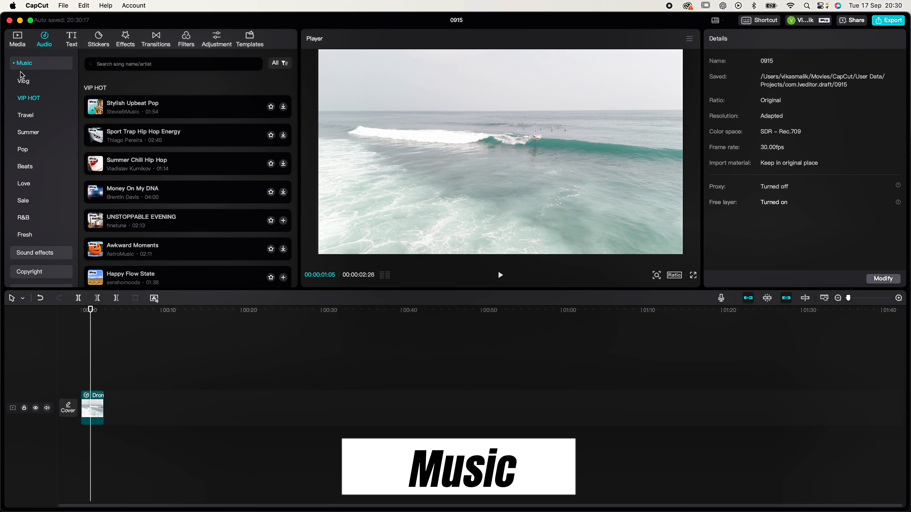
left_click(22, 63)
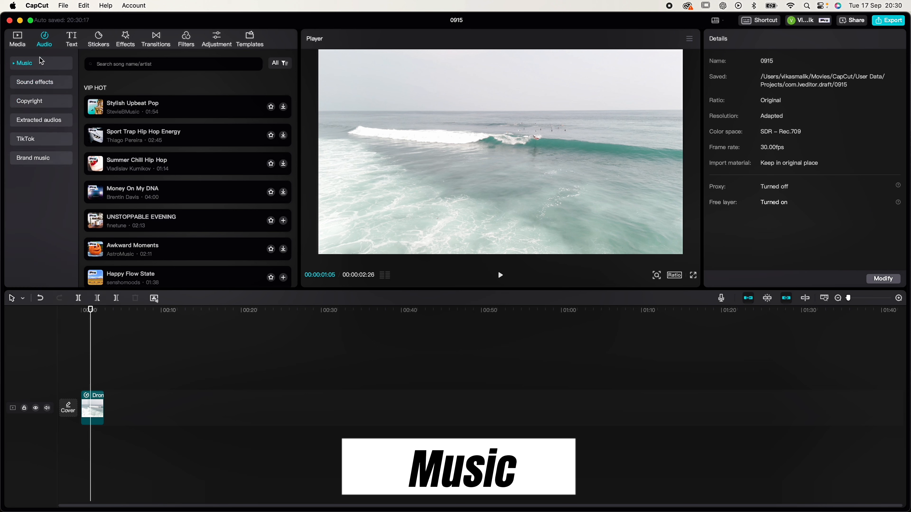
left_click(24, 42)
left_click(46, 42)
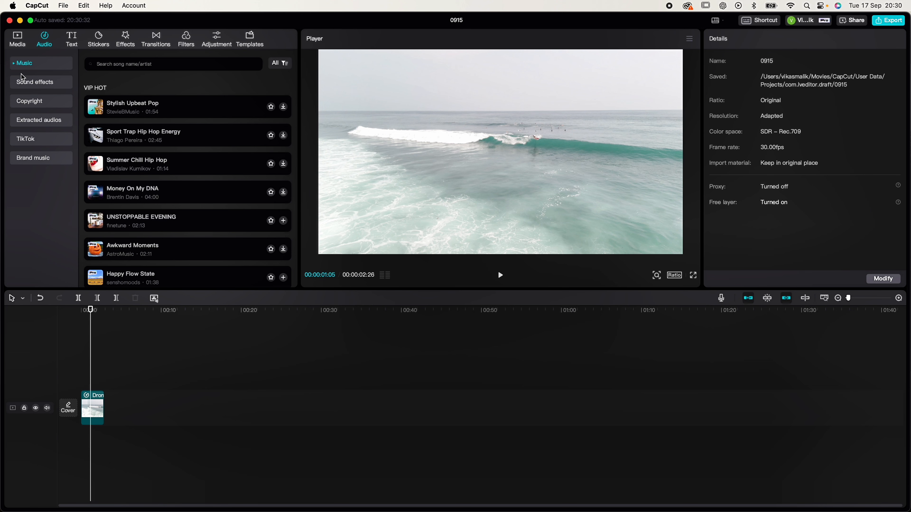
left_click(25, 82)
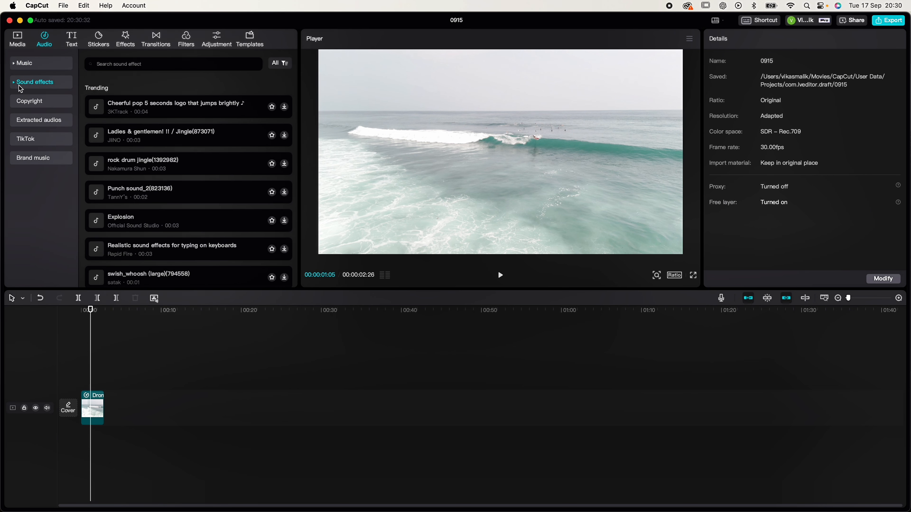
left_click(15, 85)
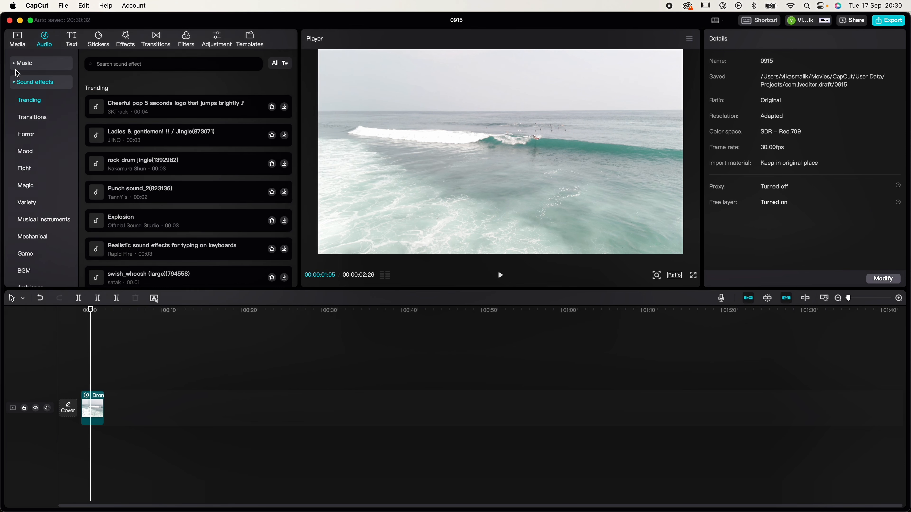
Browse the Vlog, VIP HOT and Travel music categories, previewing the tracks Stylish Upbeat Pop and So High Instrumental.
left_click(17, 65)
left_click(25, 83)
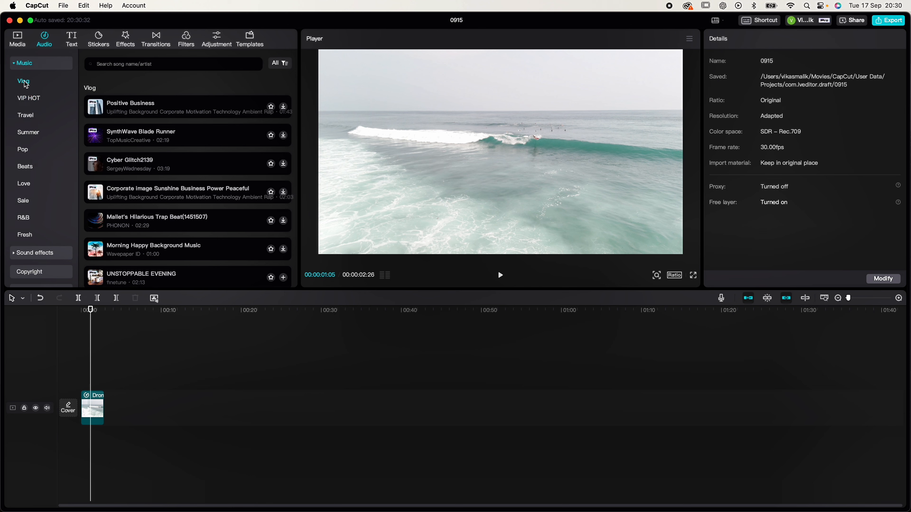
left_click(27, 104)
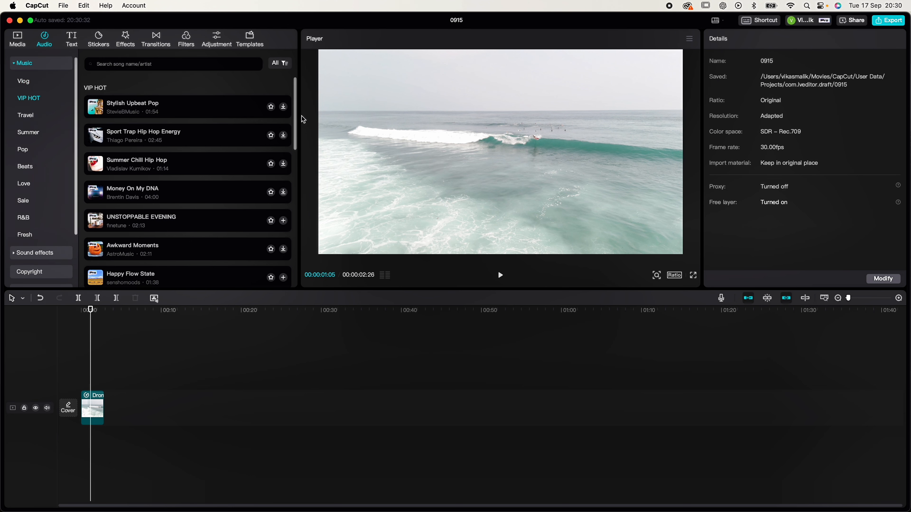
left_click(151, 112)
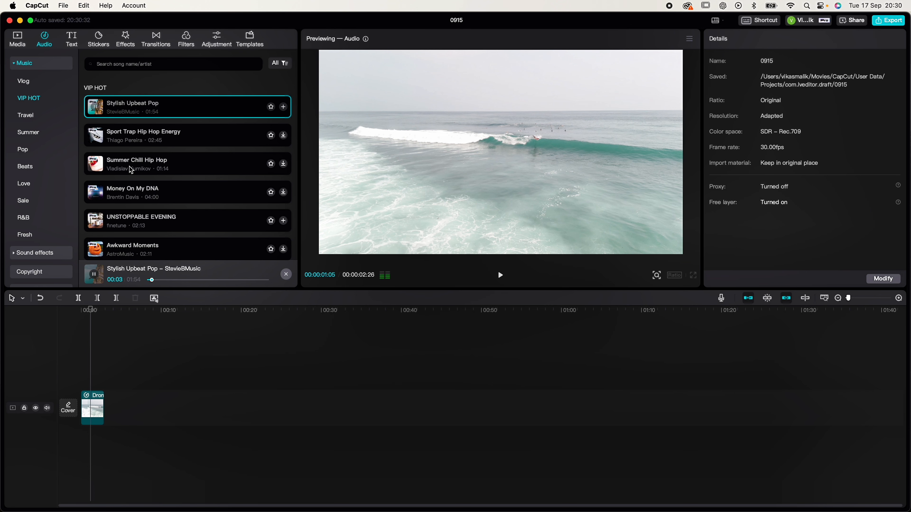
left_click(25, 116)
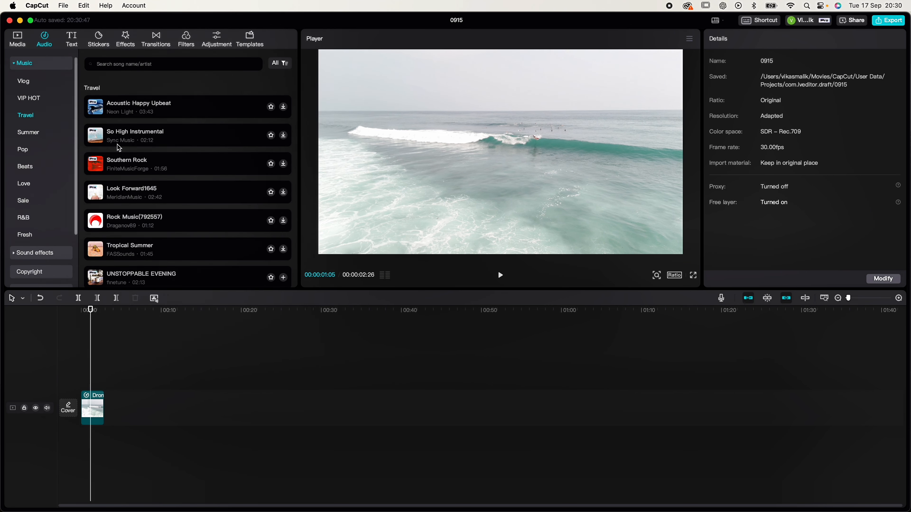
left_click(162, 136)
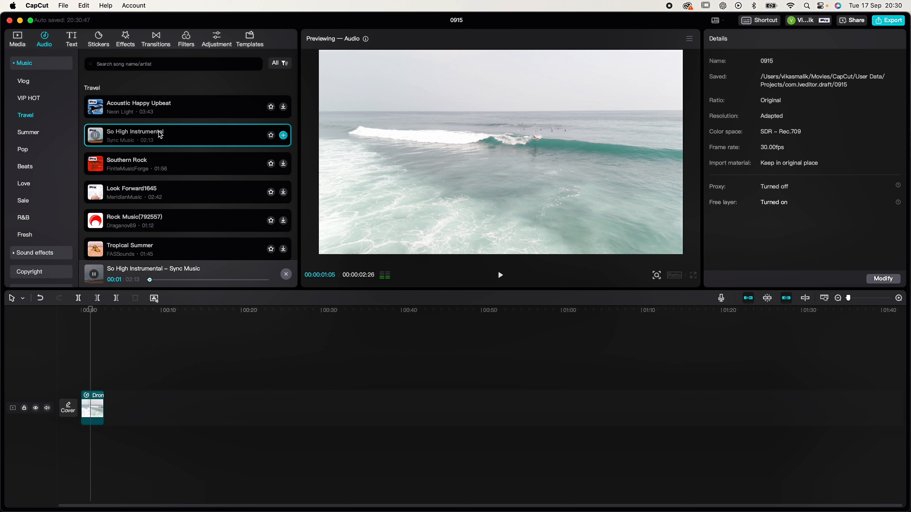